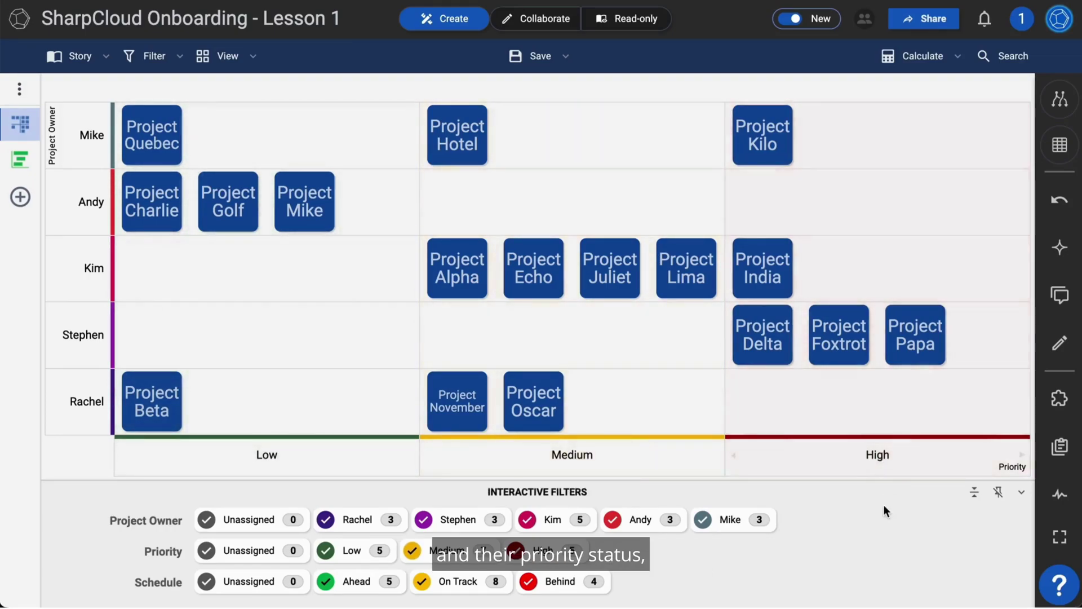
View the project-duration timeline, then return to the owner-by-priority grid
click(19, 160)
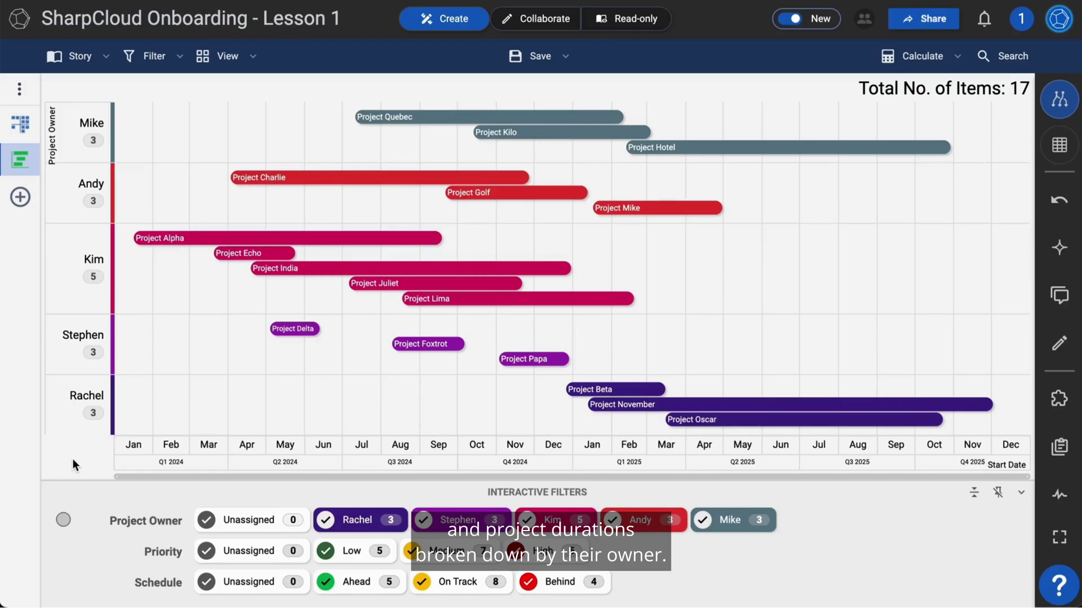
mouse_move(68, 158)
click(62, 125)
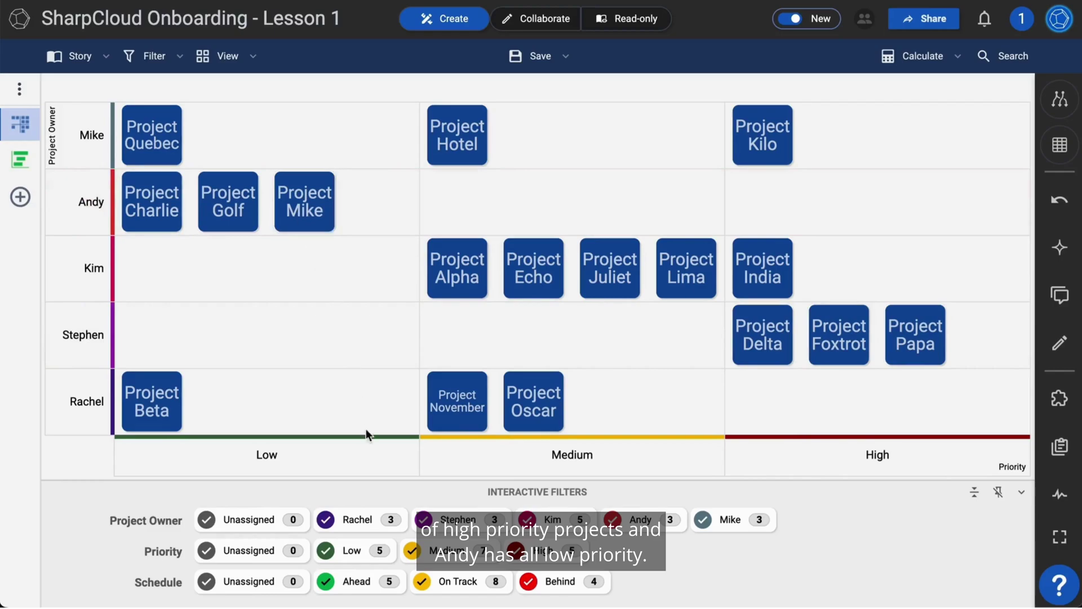
Change the grid's column axis property to Schedule, giving Ahead, On Track and Behind columns
right_click(362, 451)
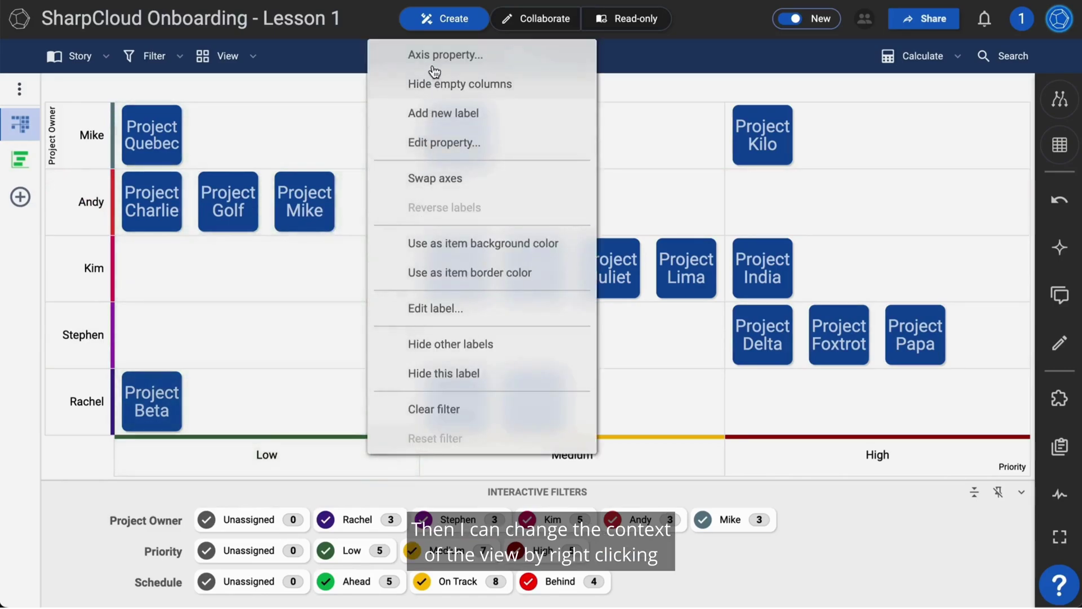
click(433, 58)
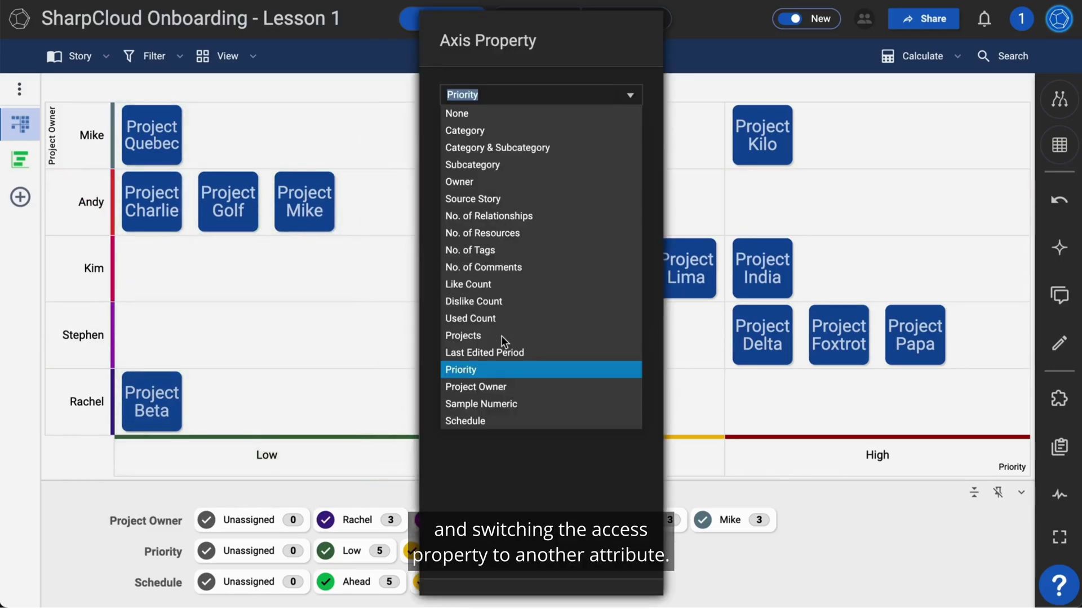
click(492, 418)
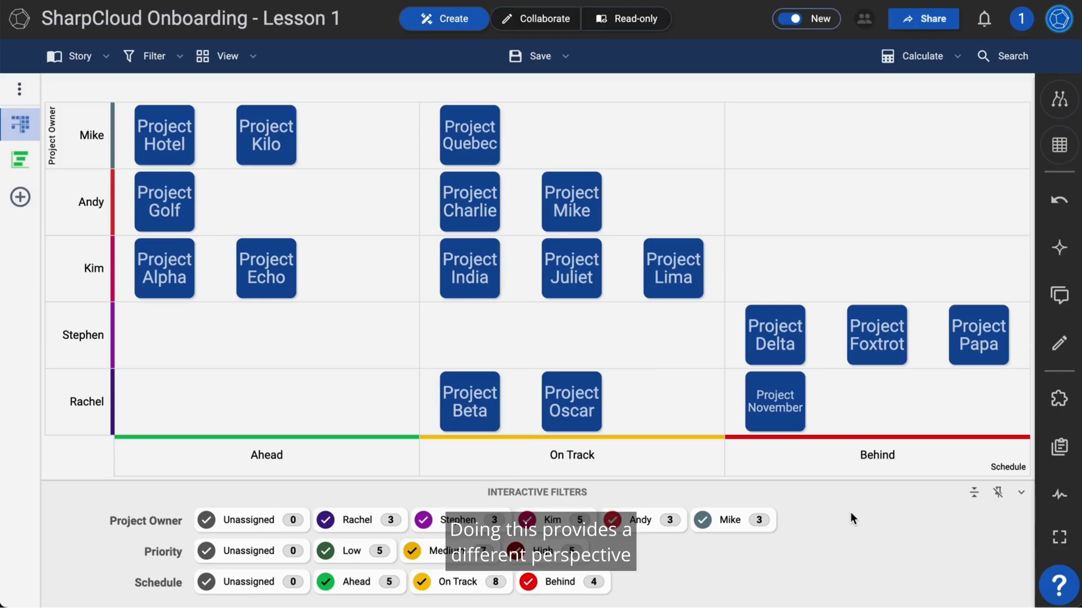
mouse_move(86, 348)
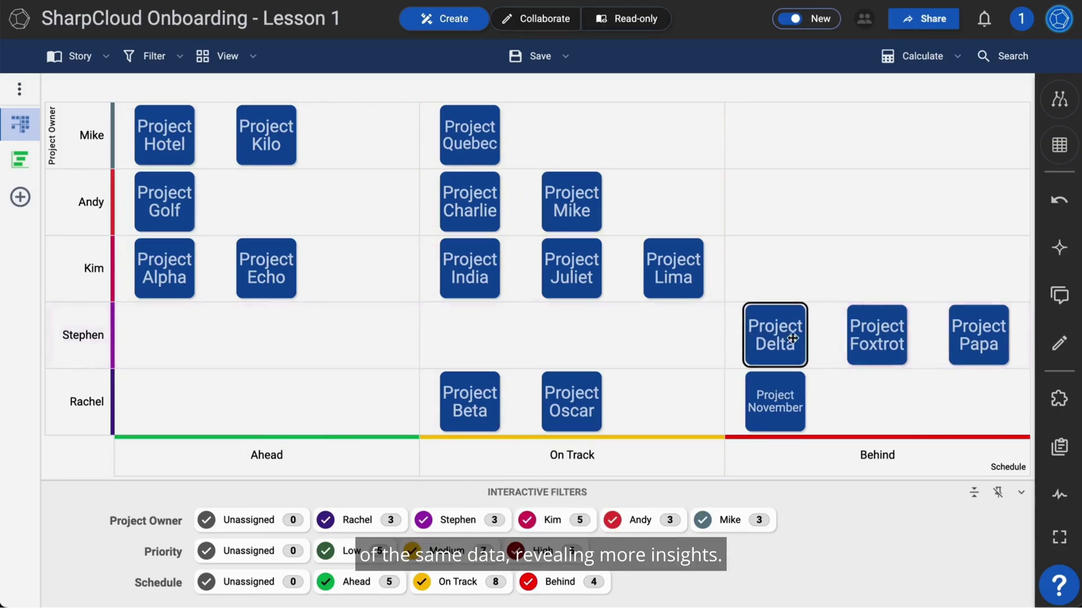
mouse_move(958, 456)
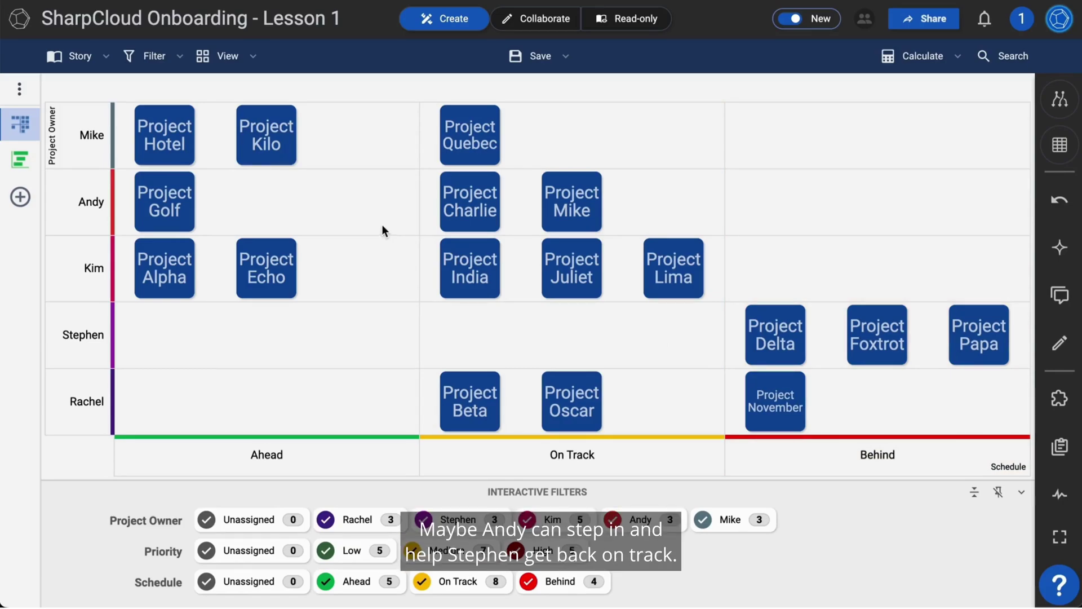
Create a new Table view with Start Date as its first column
click(20, 196)
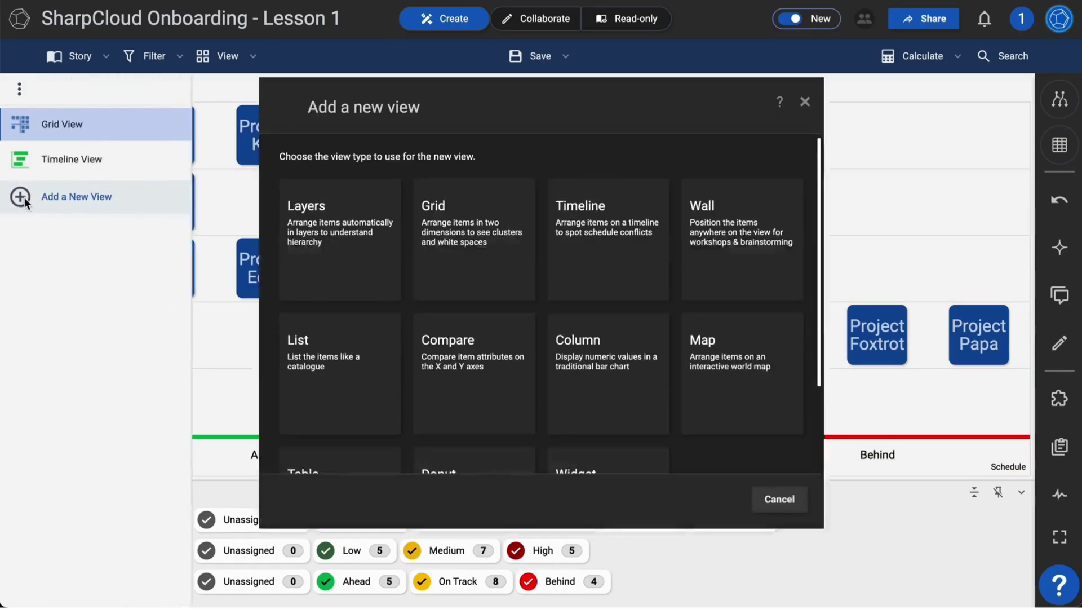
scroll(355, 338, down, 2)
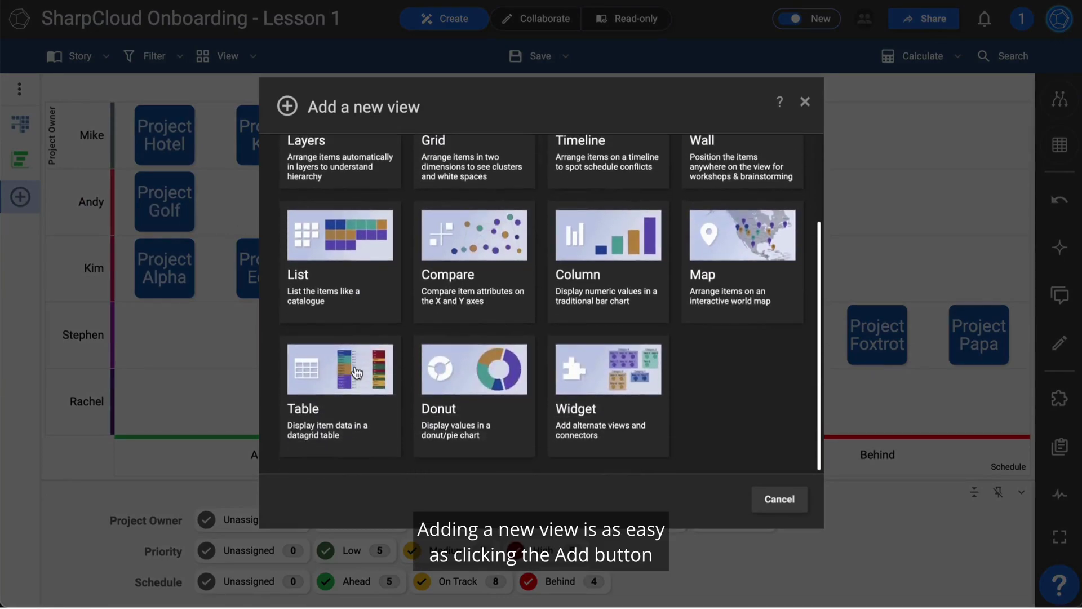
click(352, 374)
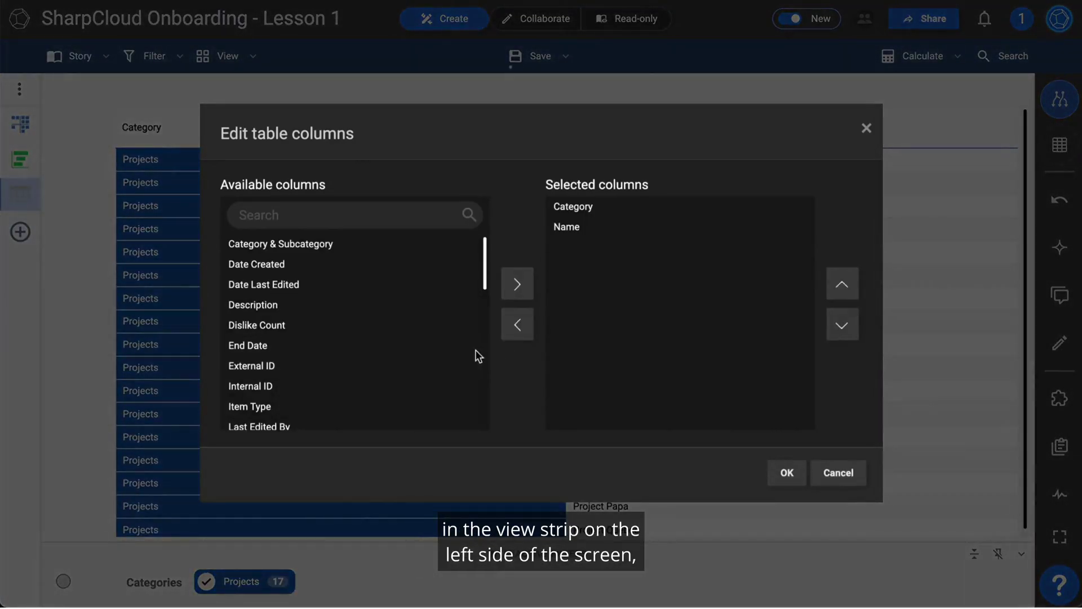
scroll(357, 357, down, 3)
scroll(357, 357, down, 4)
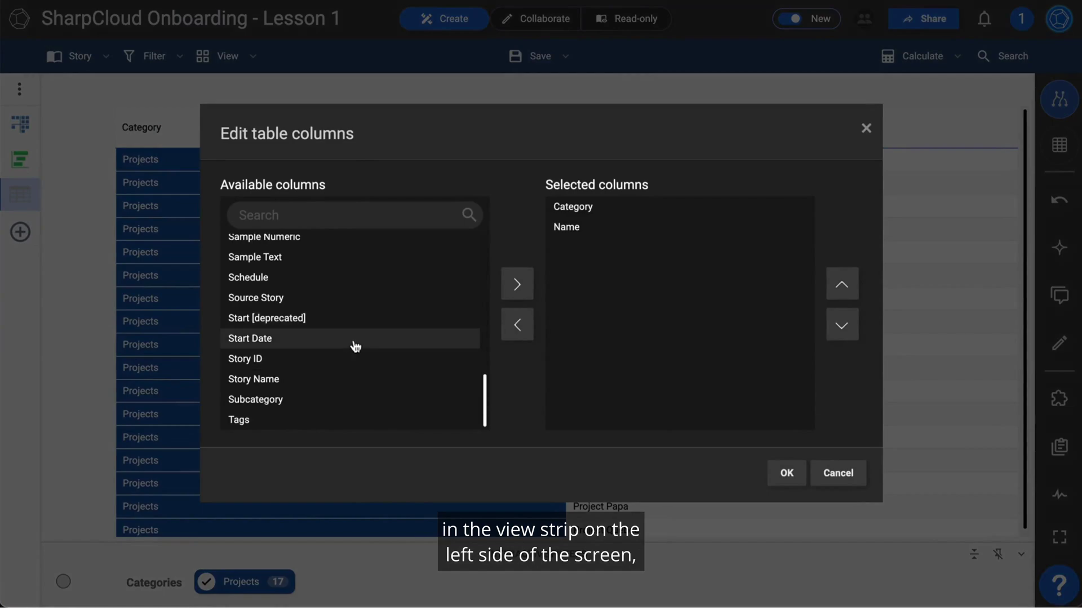
click(353, 340)
click(514, 287)
Add End Date, Project Owner and Priority to the table's selected columns
scroll(382, 304, up, 7)
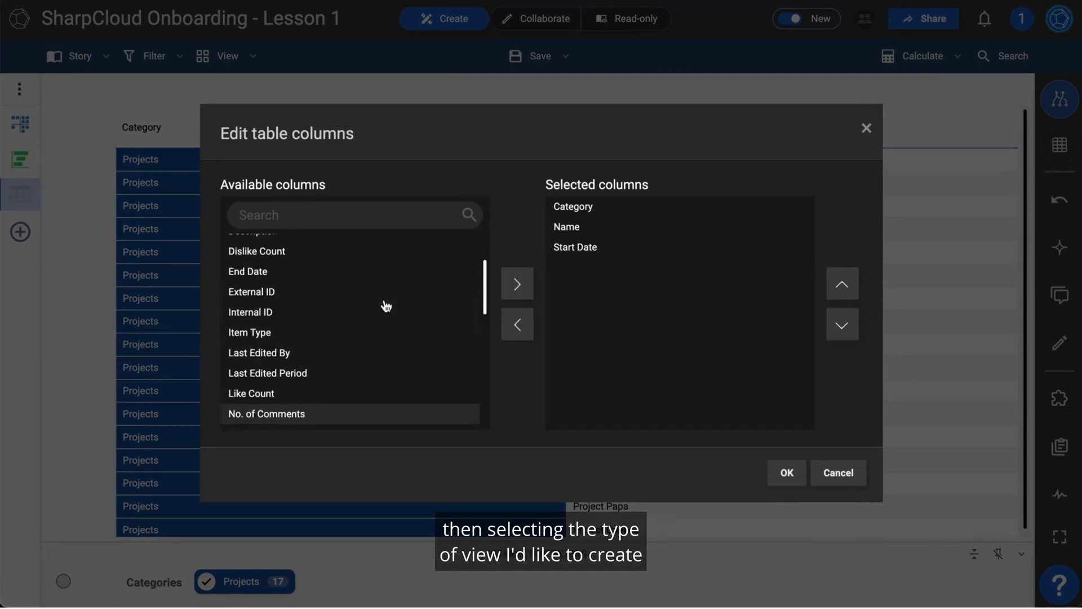
click(365, 327)
click(517, 283)
scroll(464, 369, down, 5)
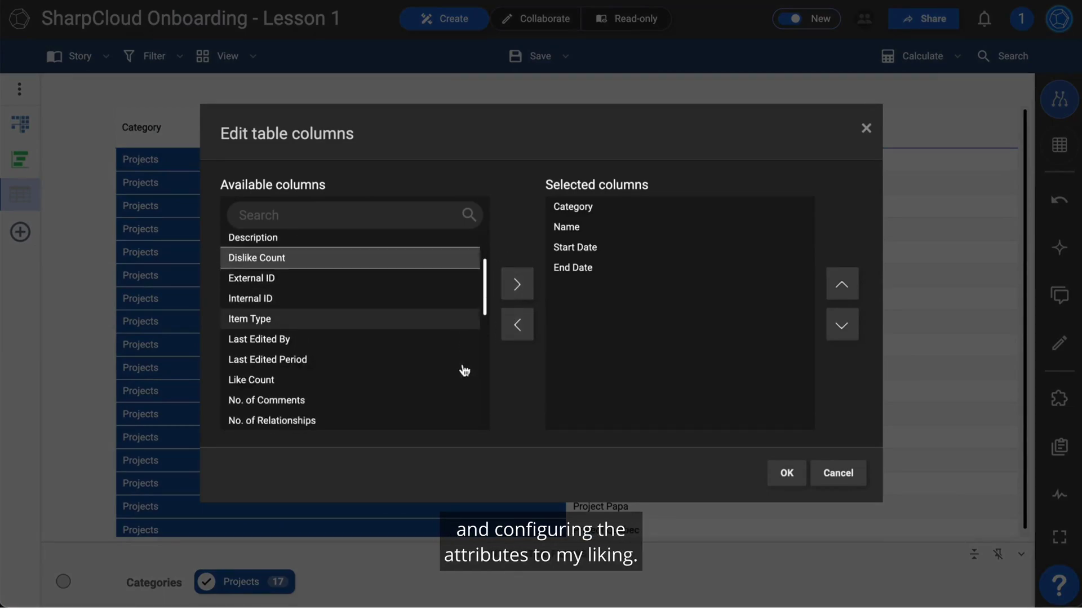
click(470, 294)
click(514, 284)
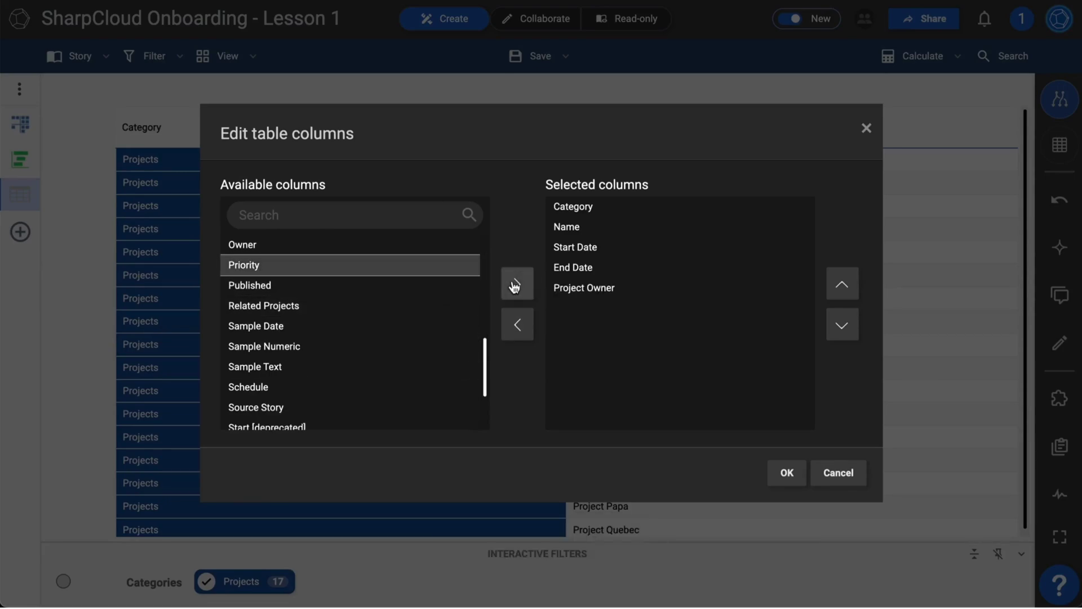
click(514, 285)
Add the Schedule column, confirm the table, and return to the owner-by-schedule grid
click(411, 368)
click(515, 285)
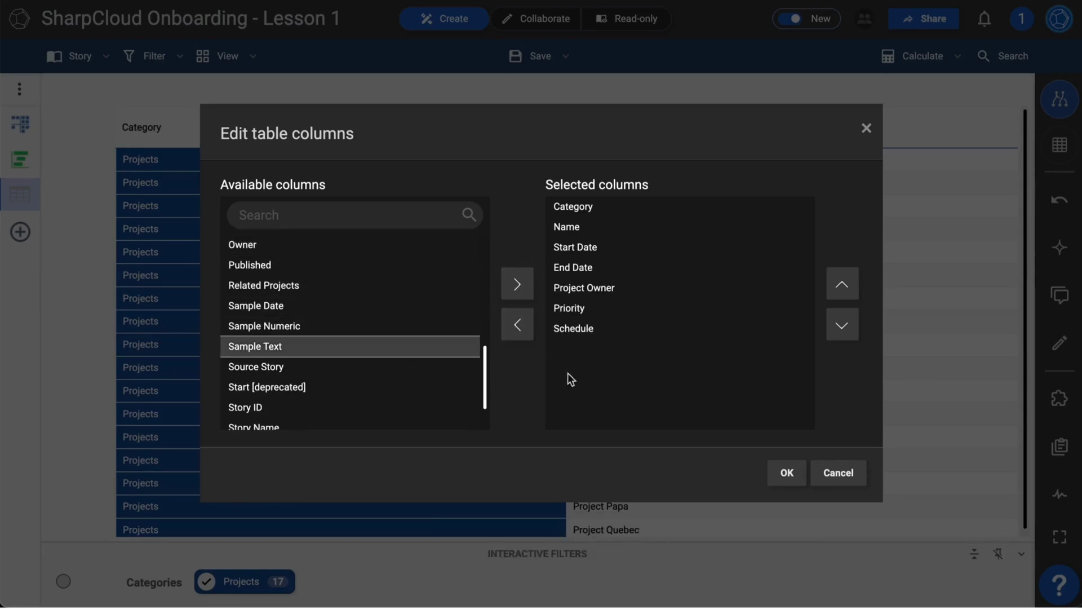
click(797, 477)
scroll(803, 432, down, 1)
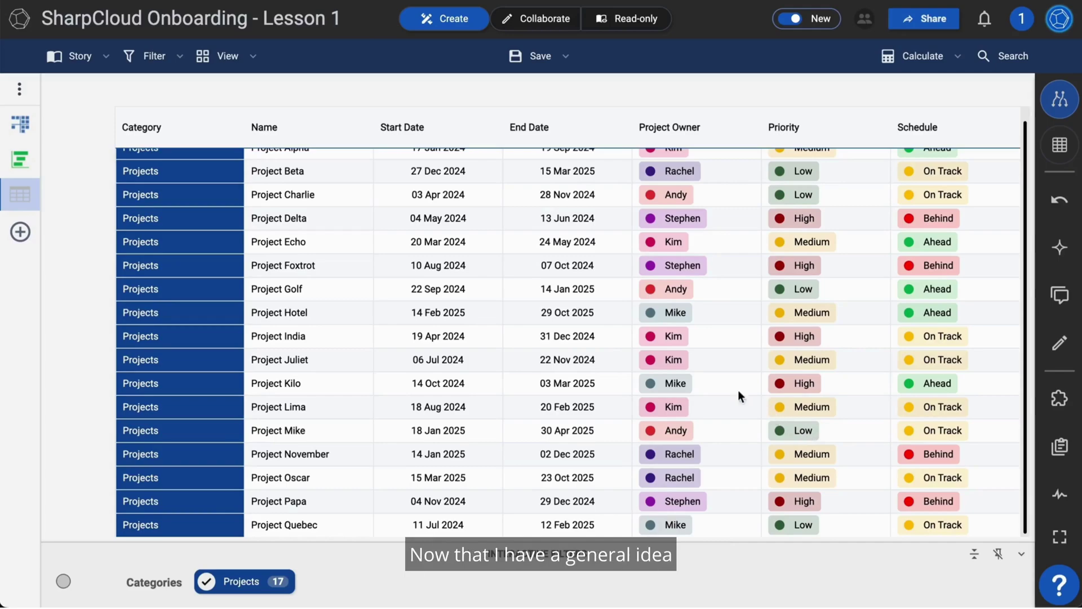
click(24, 126)
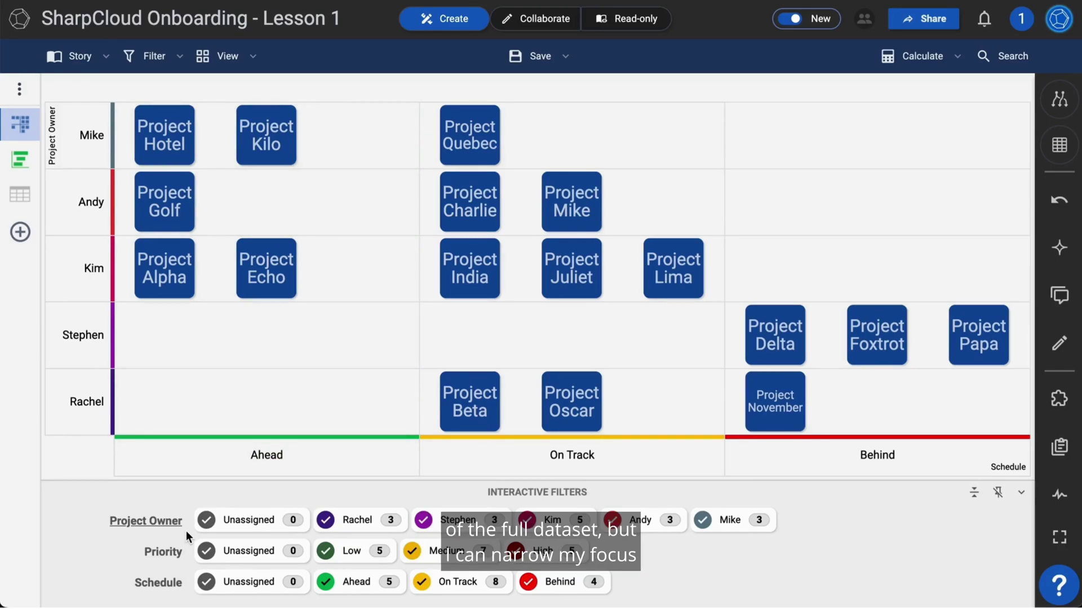
Filter the grid to Rachel's On Track projects, then clear both filters
click(360, 525)
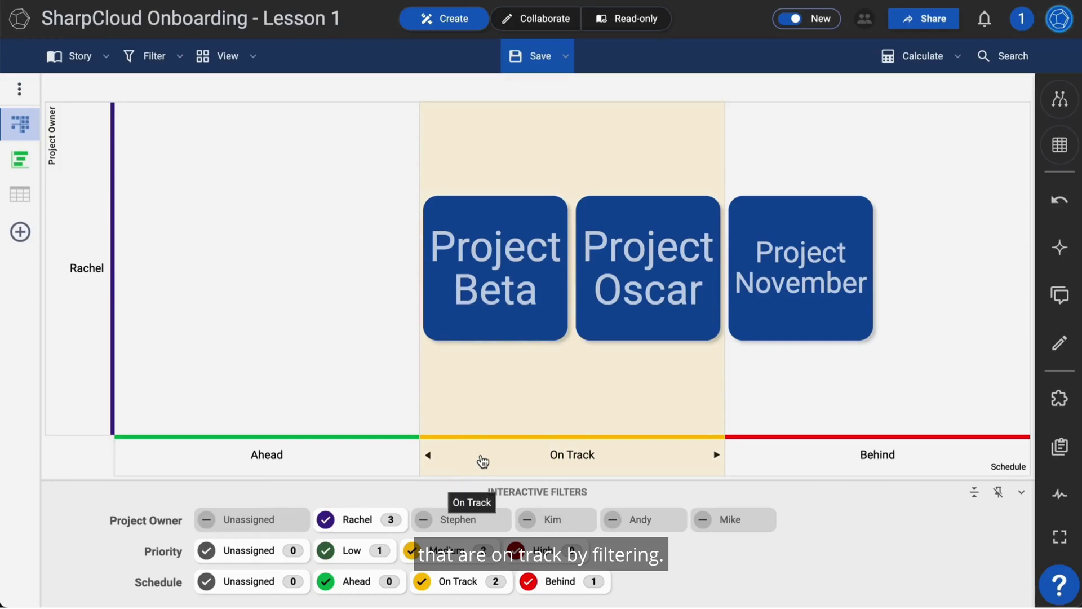
click(457, 582)
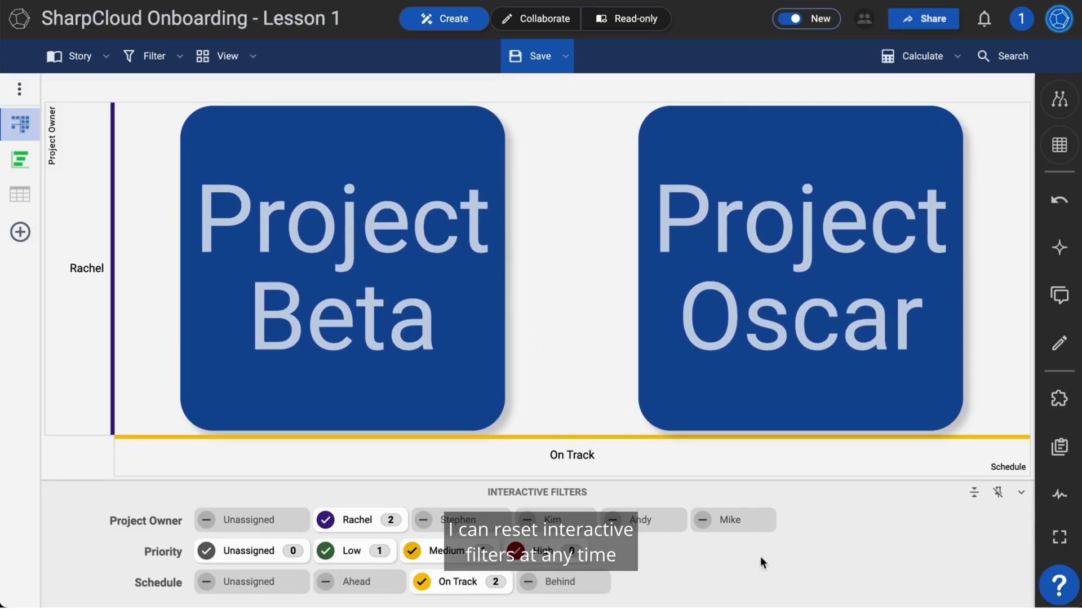
click(485, 581)
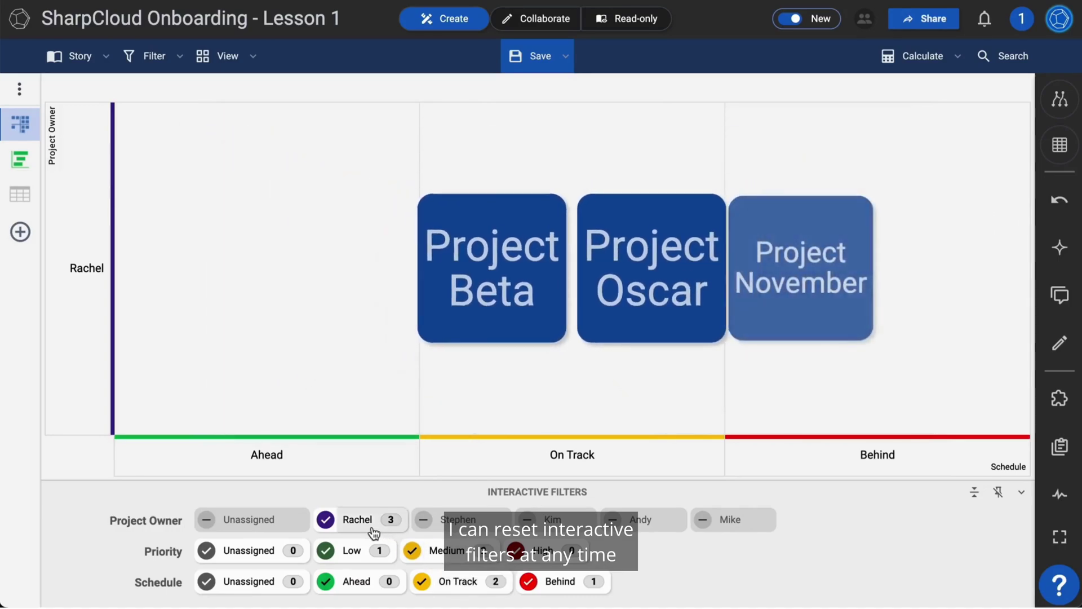
click(372, 529)
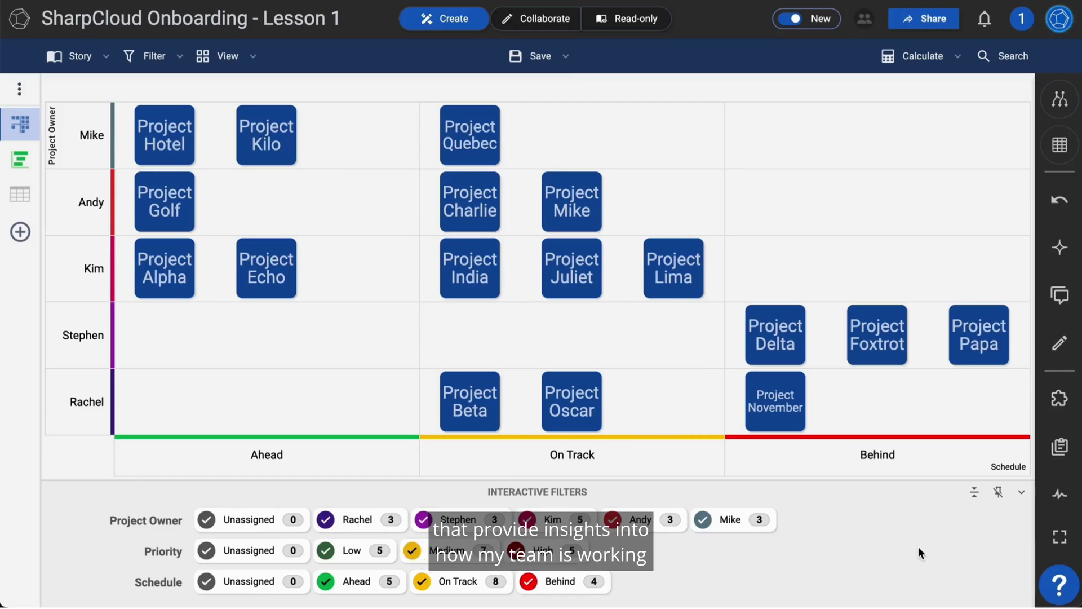
Pass through the timeline to the table of all 17 projects with dates, owner, priority and schedule
click(18, 161)
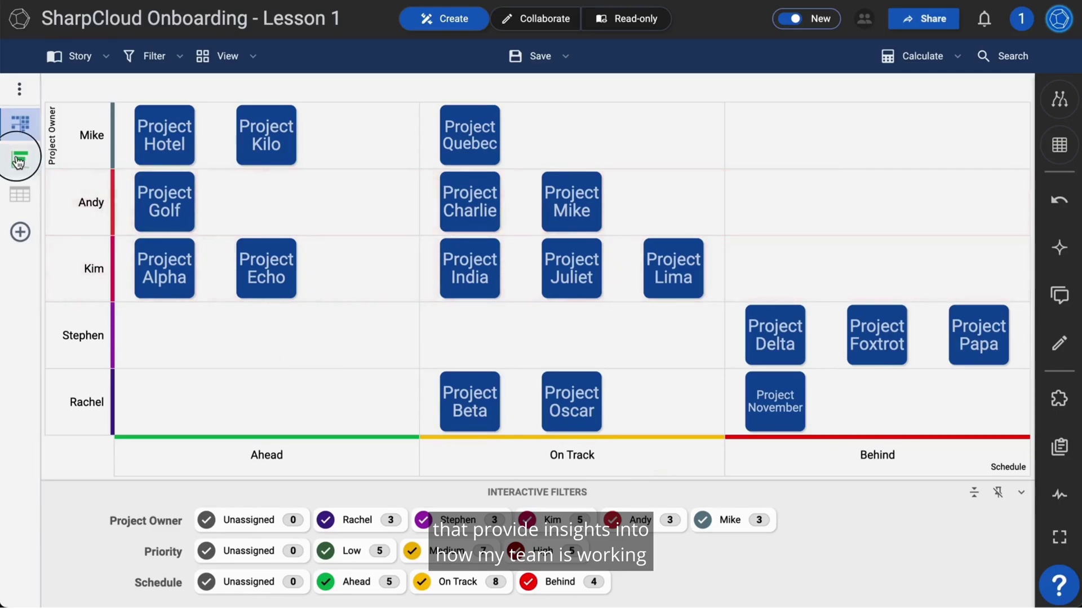
click(20, 195)
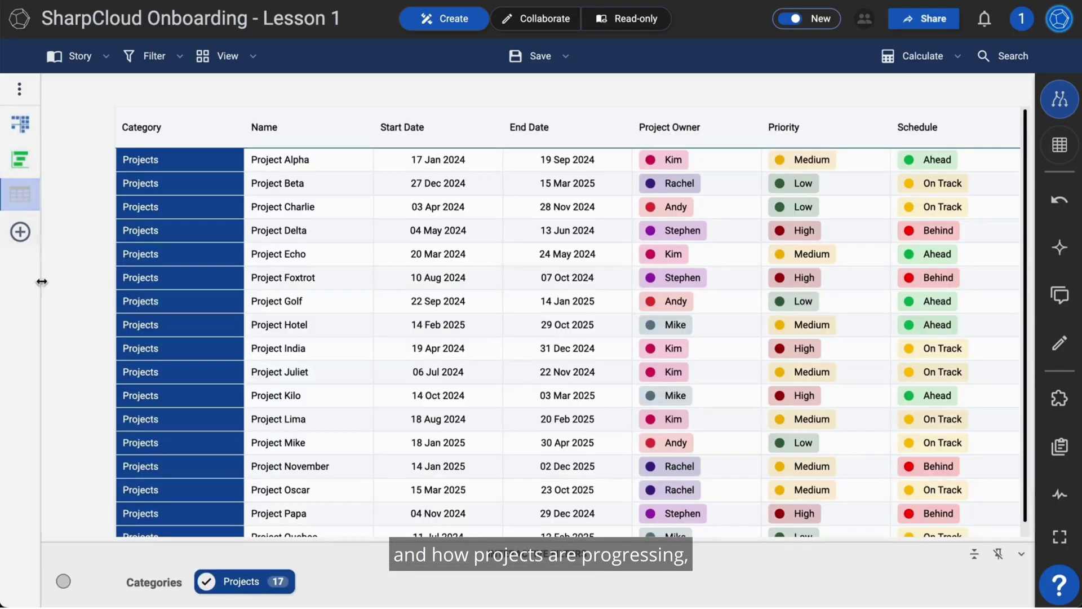